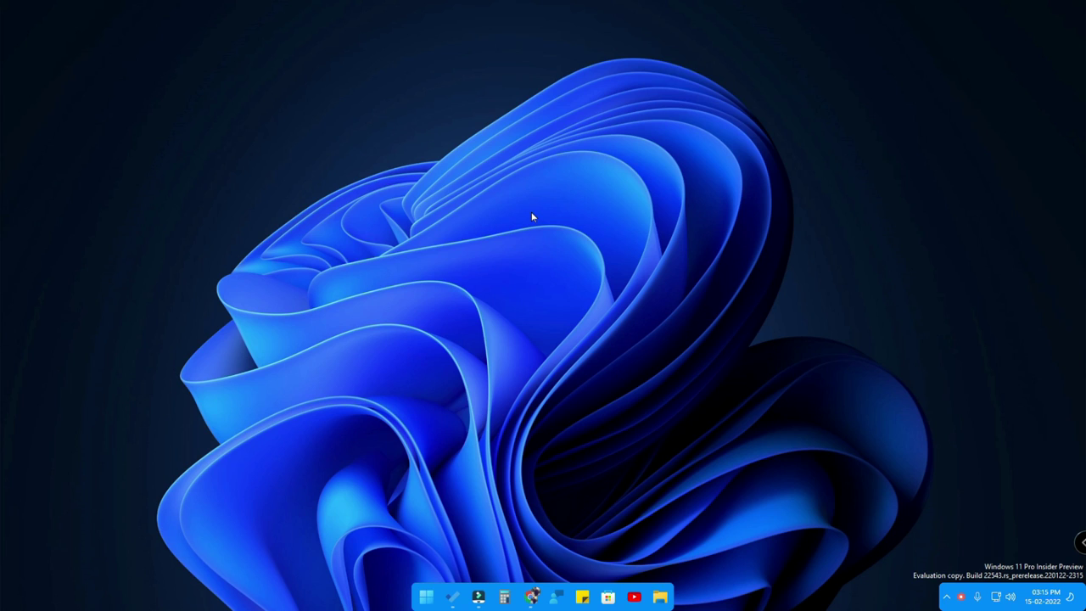
Step: Open File Explorer from the taskbar on Quick access, showing four folders and FLOz9teVUAQD76a.jpg
left_click(661, 599)
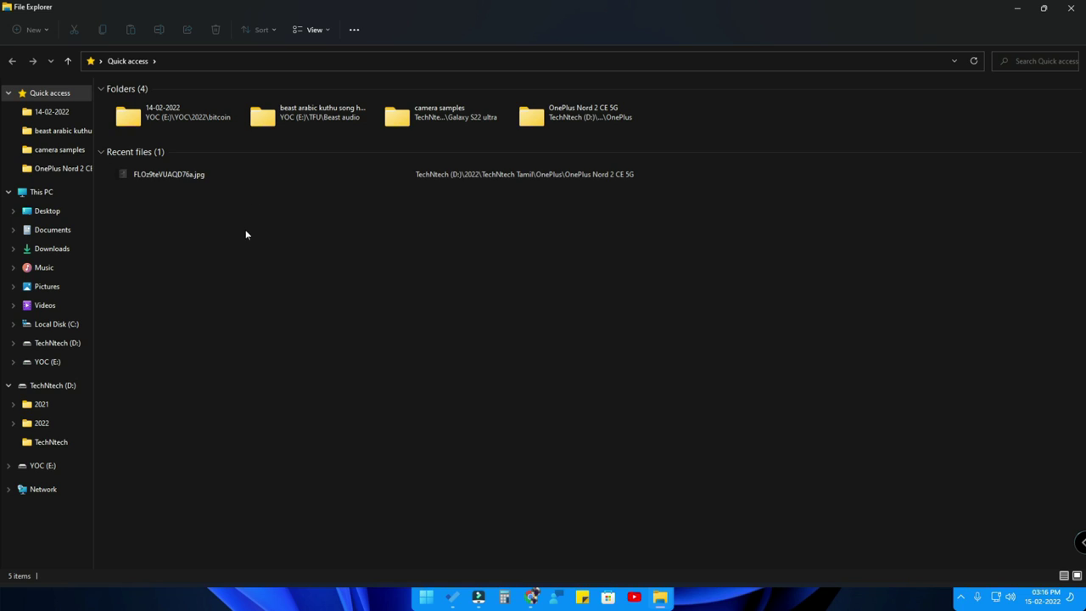
left_click(1071, 7)
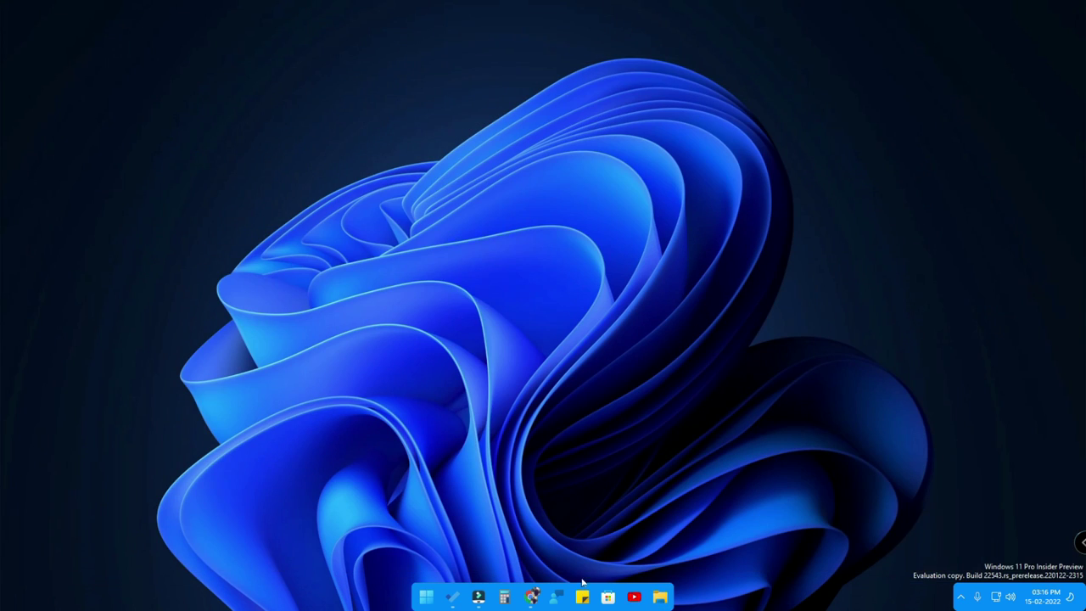
left_click(659, 597)
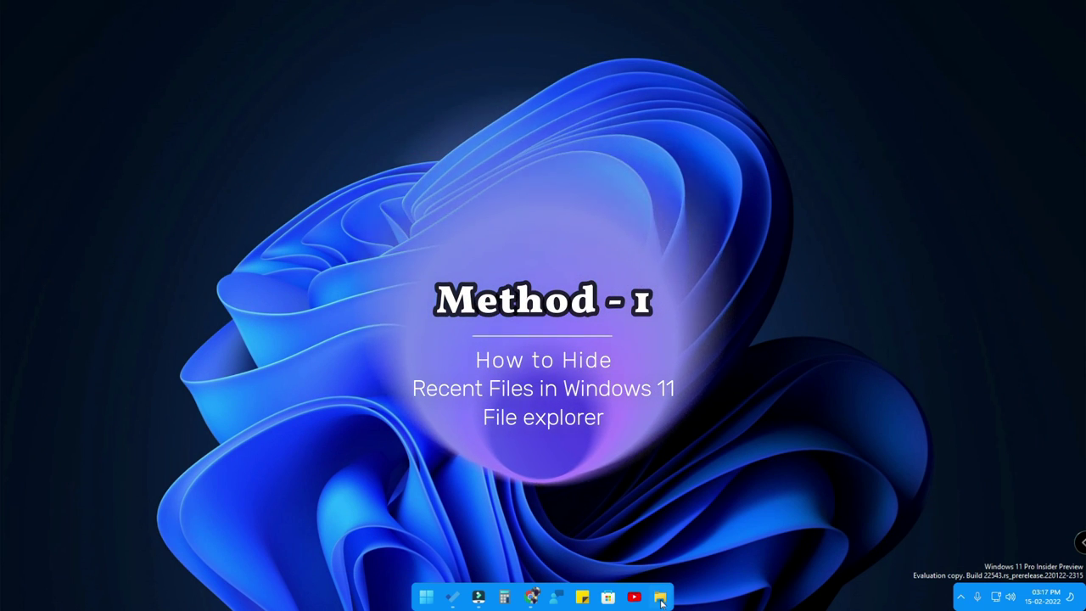
left_click(661, 599)
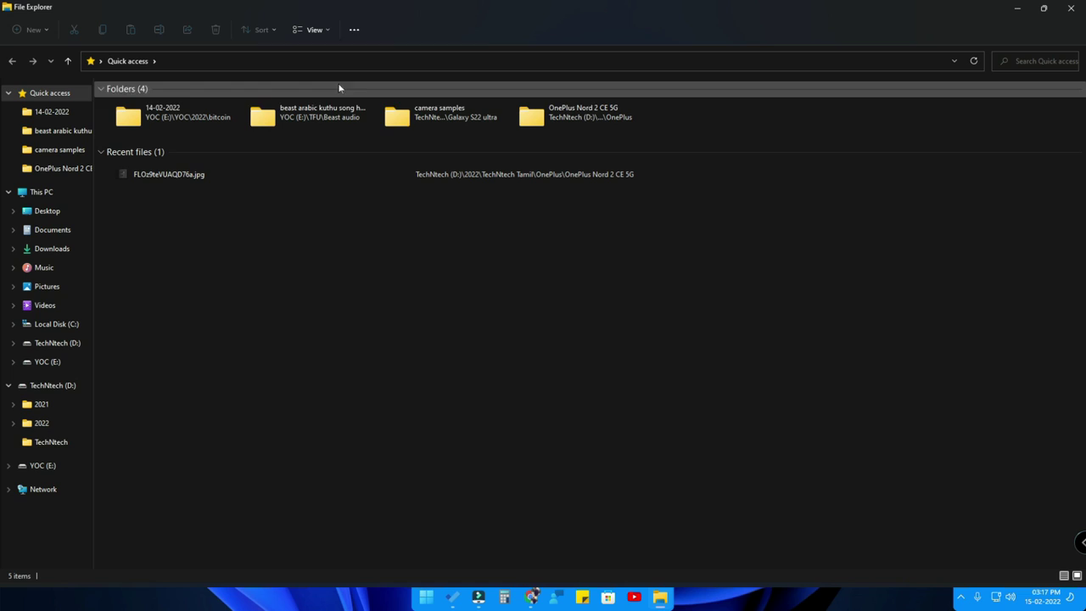
Step: Set 'Open File Explorer to' This PC in Folder Options, apply it, and close the window
left_click(354, 31)
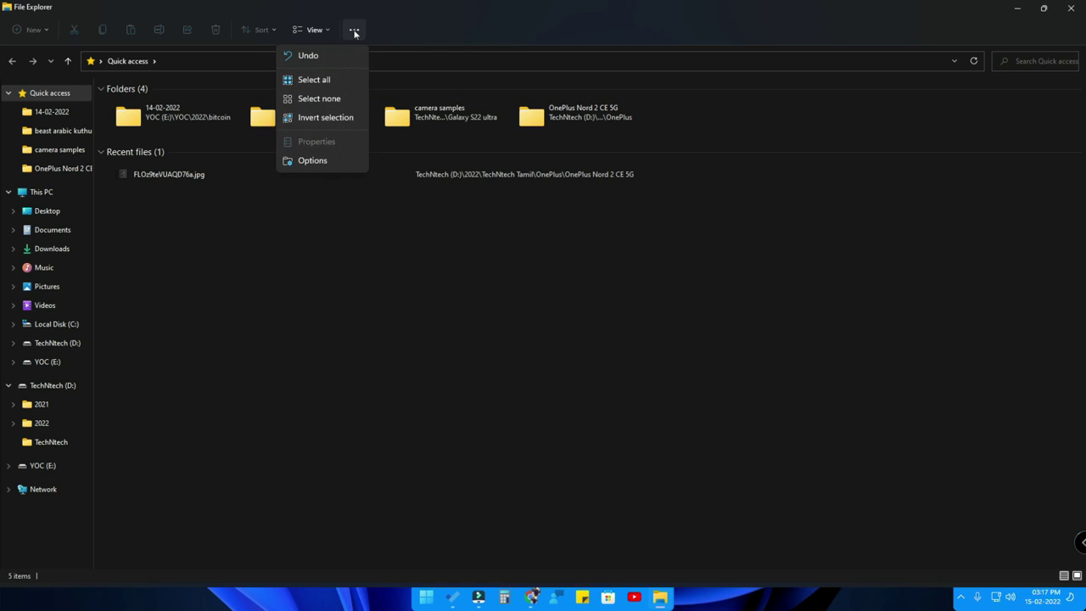
left_click(310, 184)
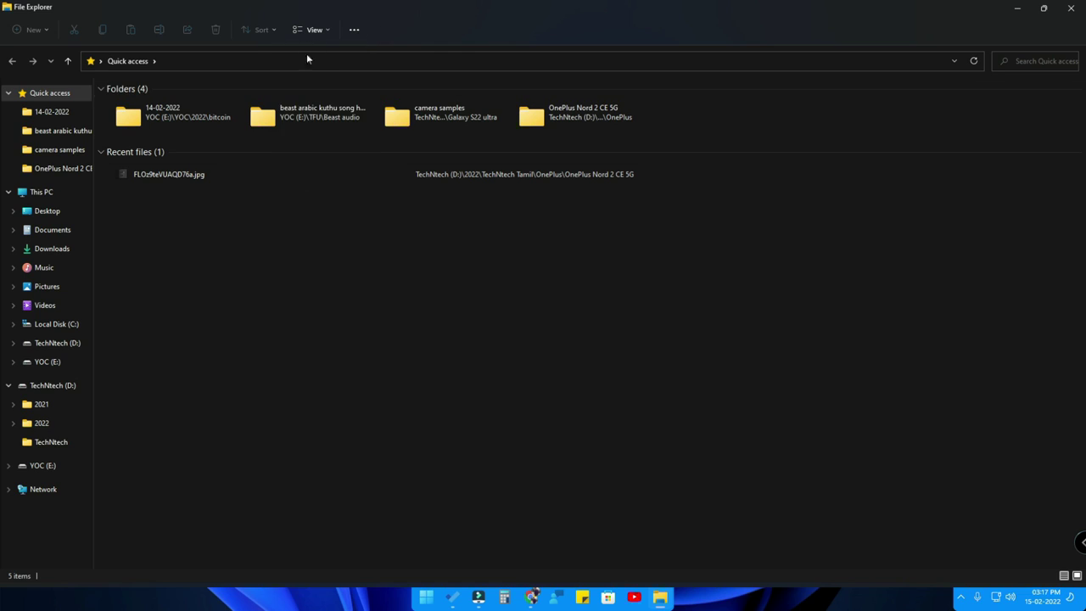
left_click(354, 30)
left_click(318, 161)
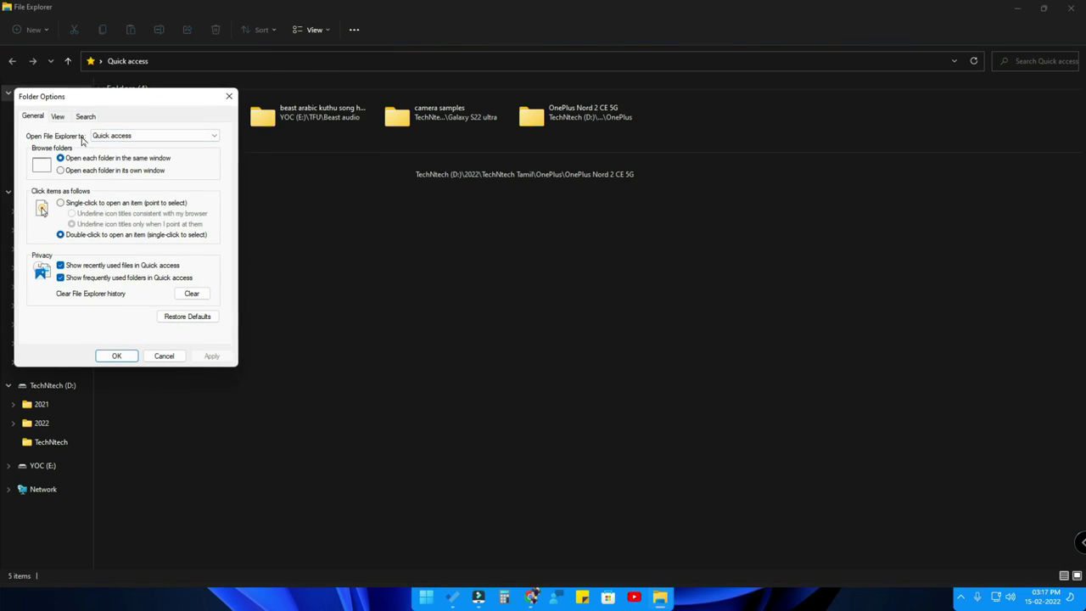
left_click(144, 137)
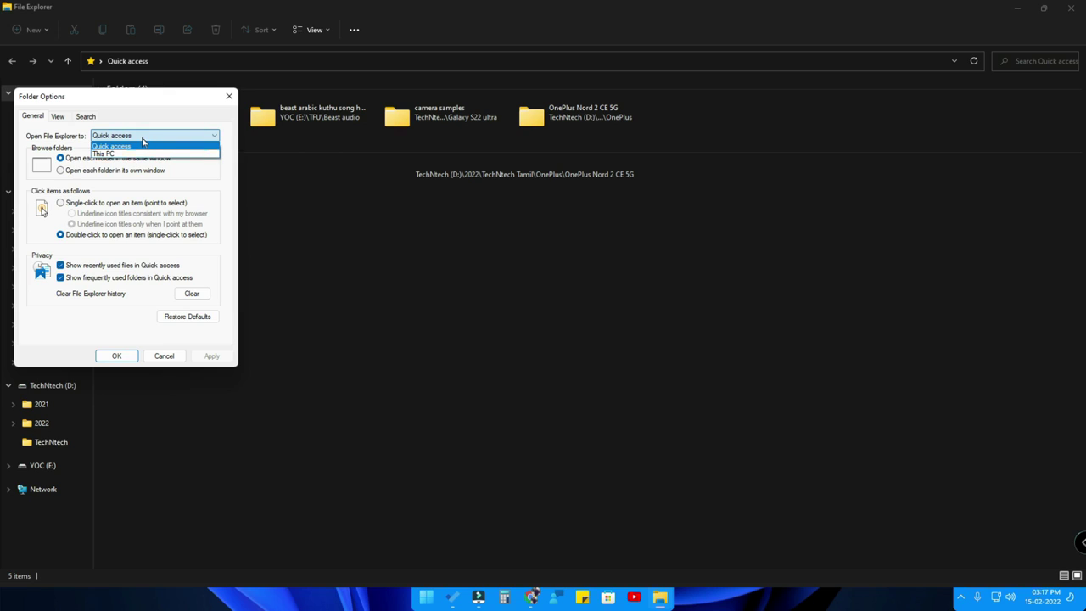
left_click(113, 155)
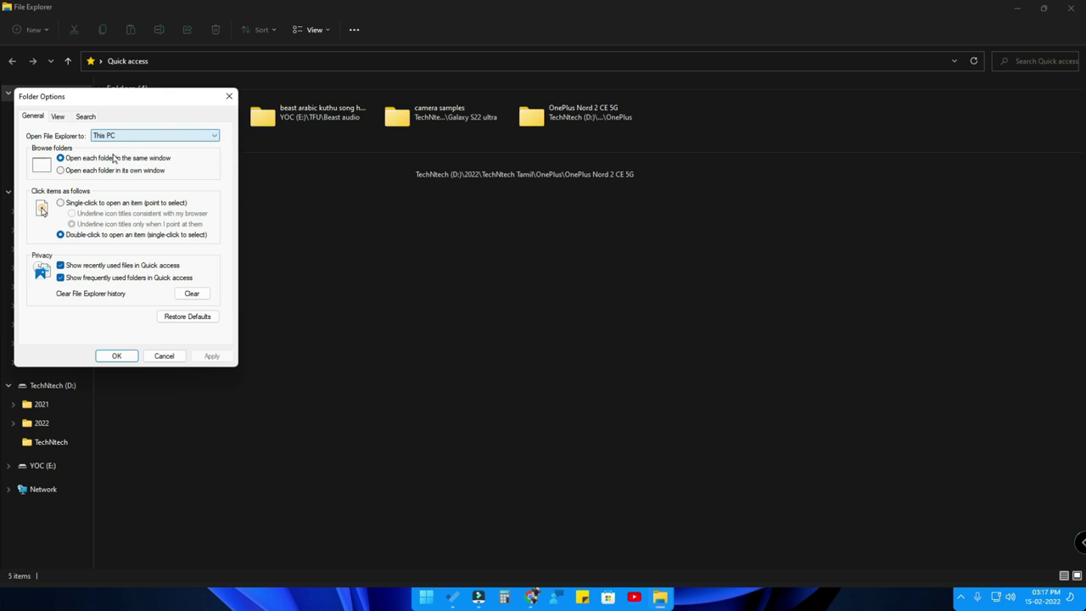
left_click(214, 356)
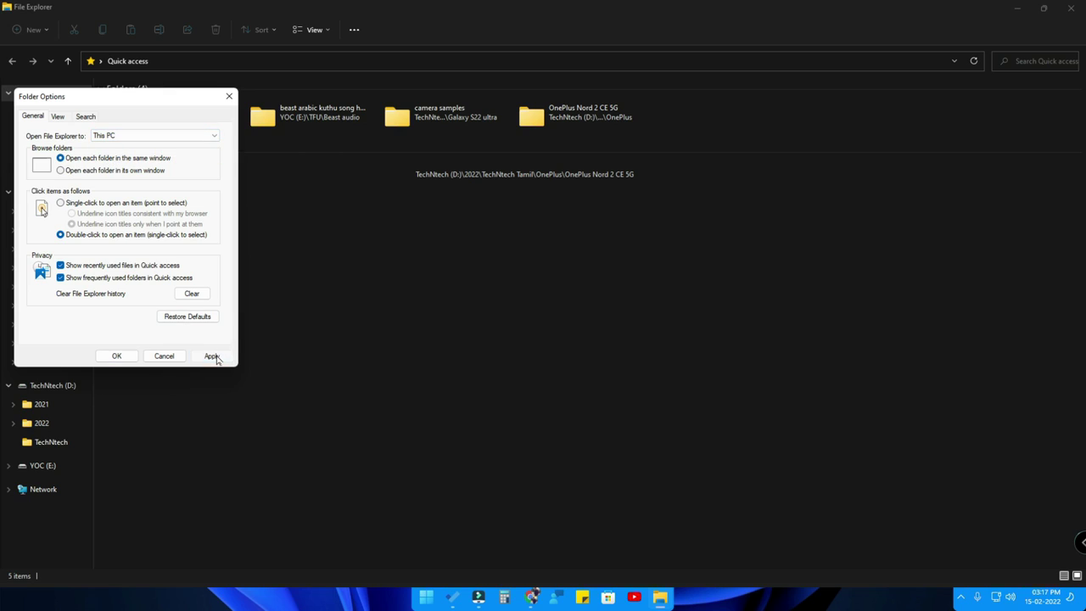
left_click(119, 355)
left_click(1072, 10)
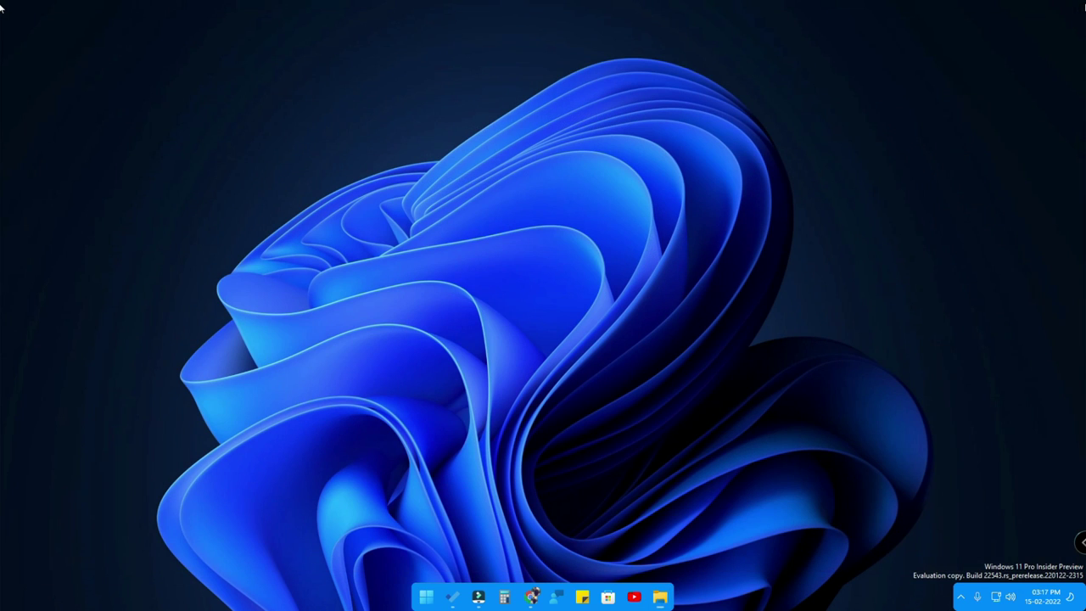
Step: Reopen File Explorer to confirm it starts on This PC with six folders and three drives
left_click(666, 599)
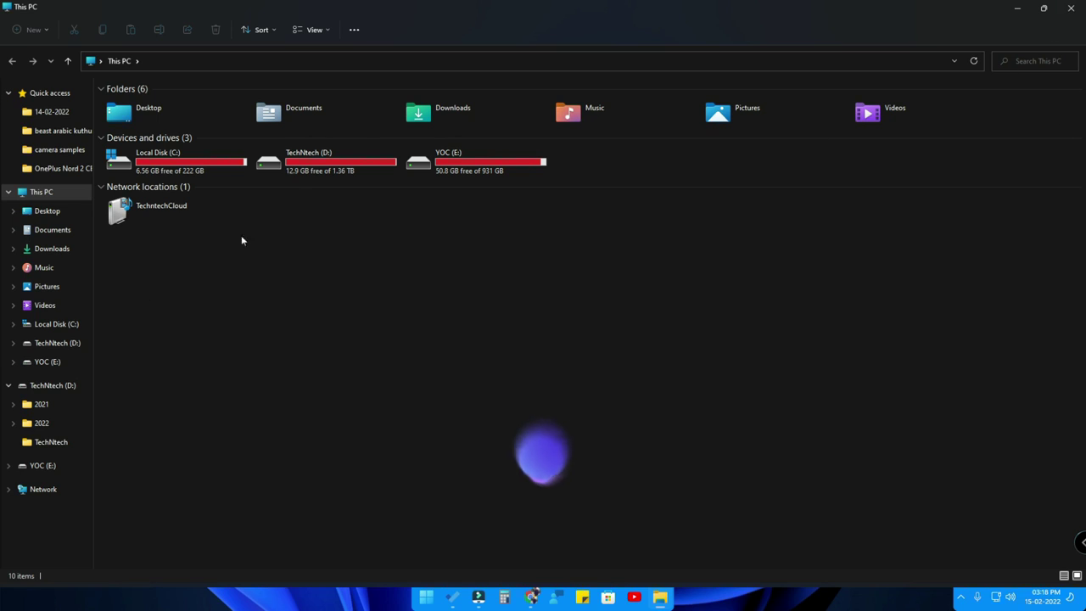
Step: Switch 'Open File Explorer to' back to Quick access in Folder Options and confirm with OK
left_click(355, 30)
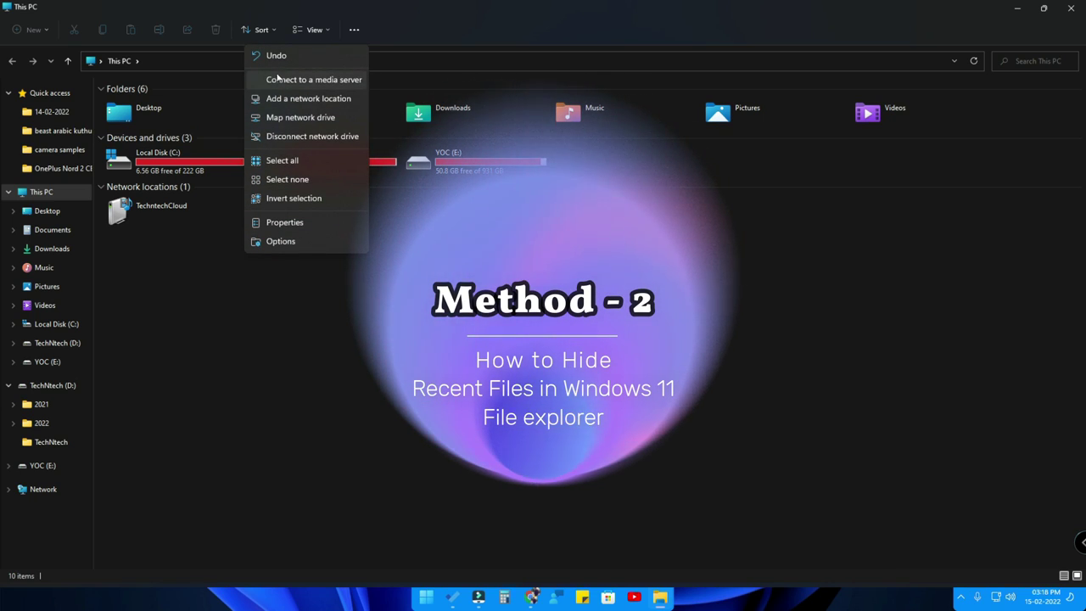
left_click(280, 241)
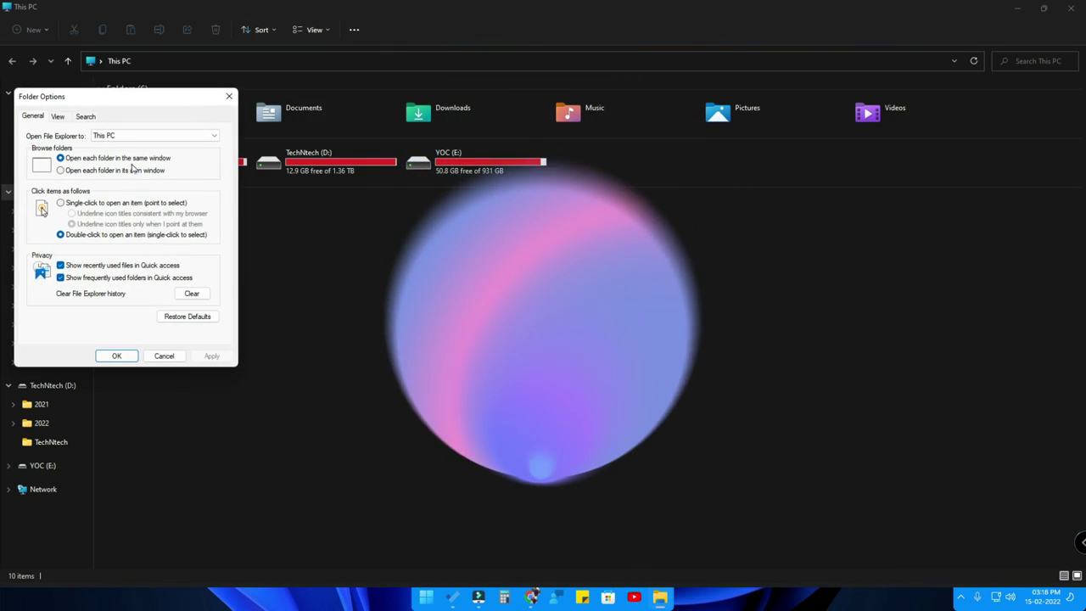
left_click(148, 137)
left_click(139, 150)
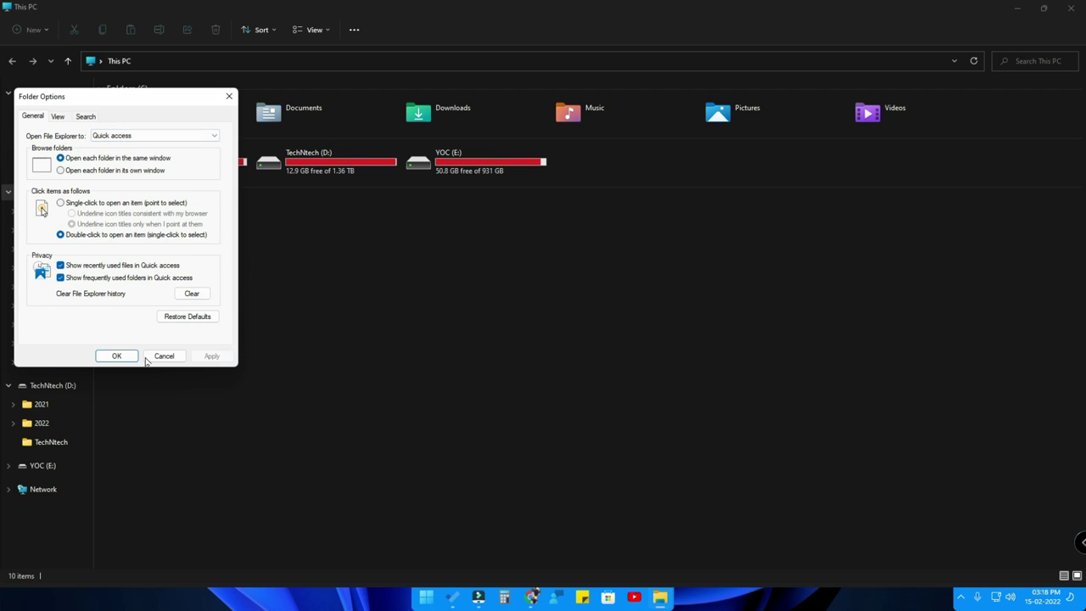
left_click(128, 356)
Step: Reopen File Explorer, turn off 'Show recently used files in Quick access', apply, and close it
left_click(1071, 8)
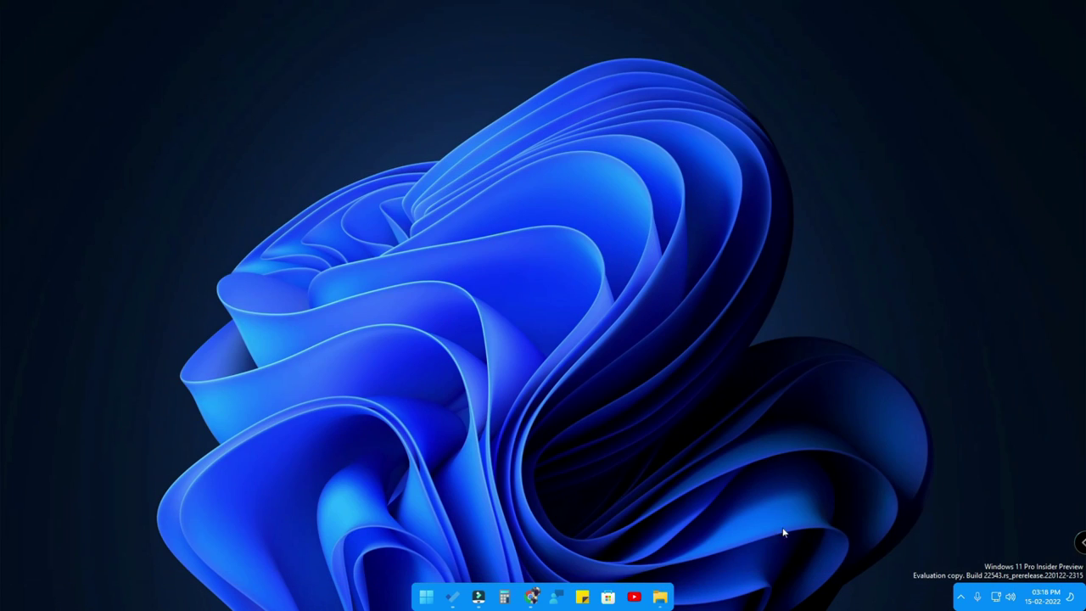
left_click(660, 597)
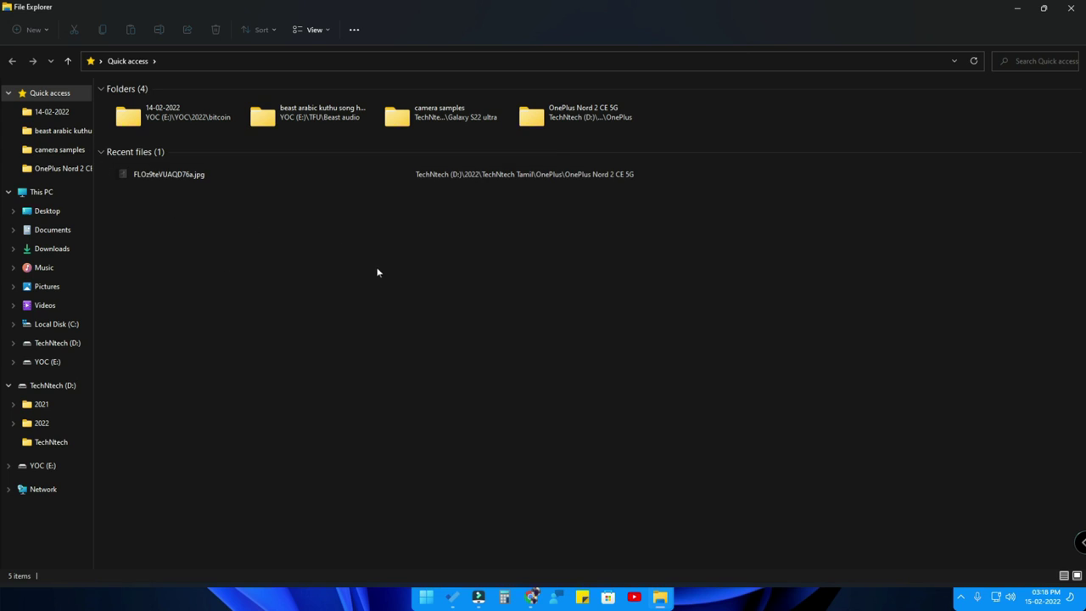
left_click(355, 30)
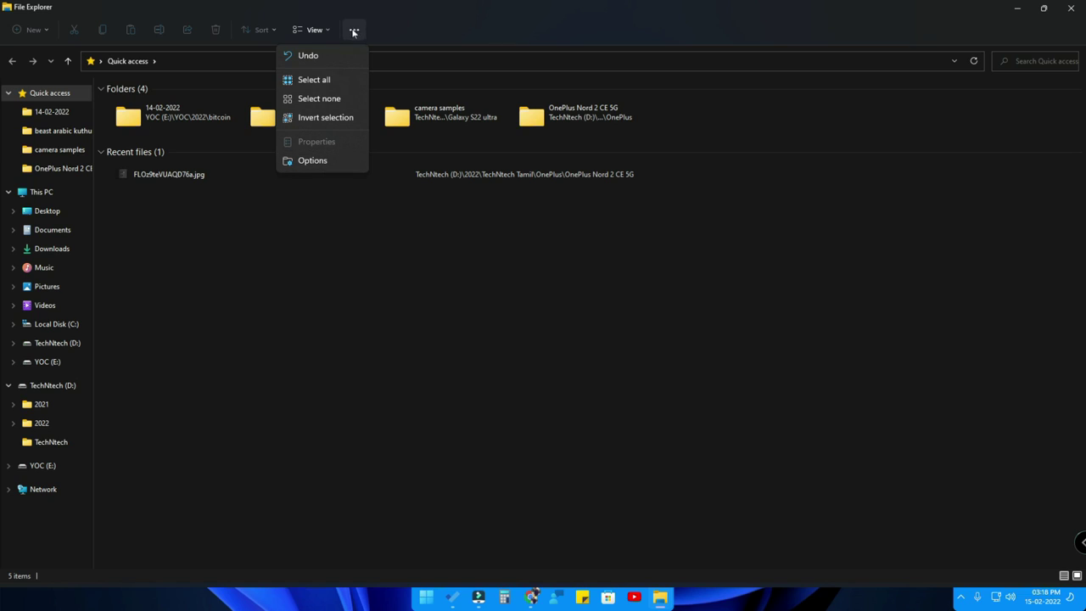
left_click(314, 160)
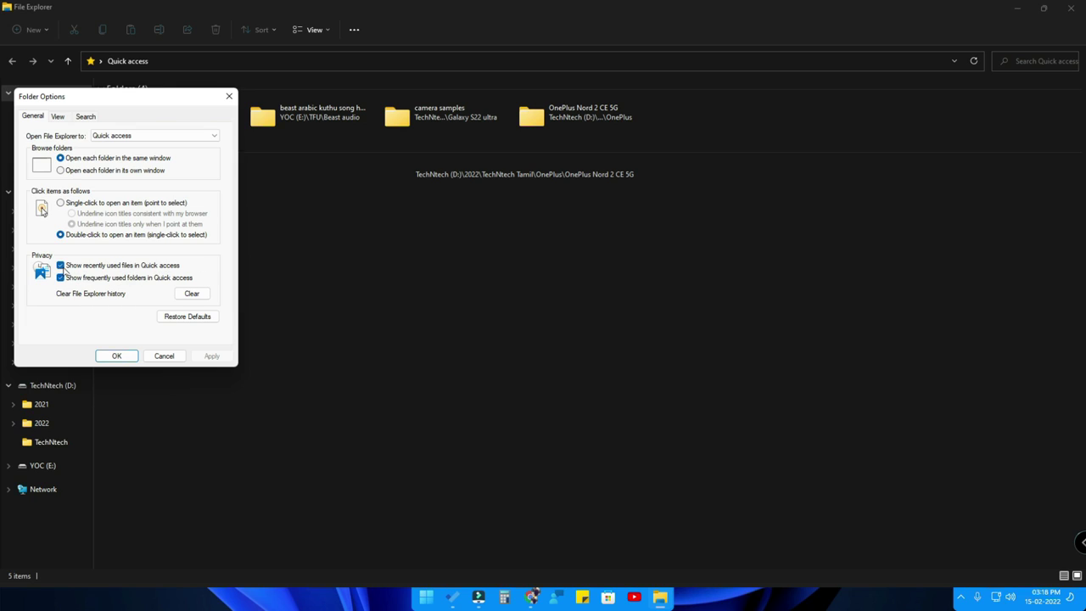
left_click(61, 265)
left_click(212, 355)
left_click(117, 356)
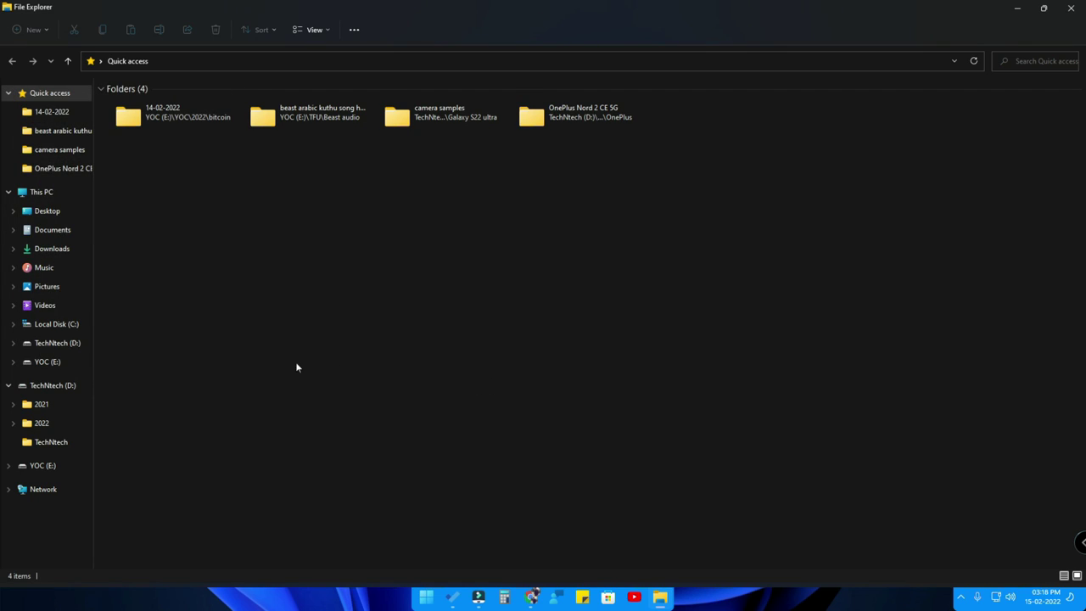
left_click(1070, 9)
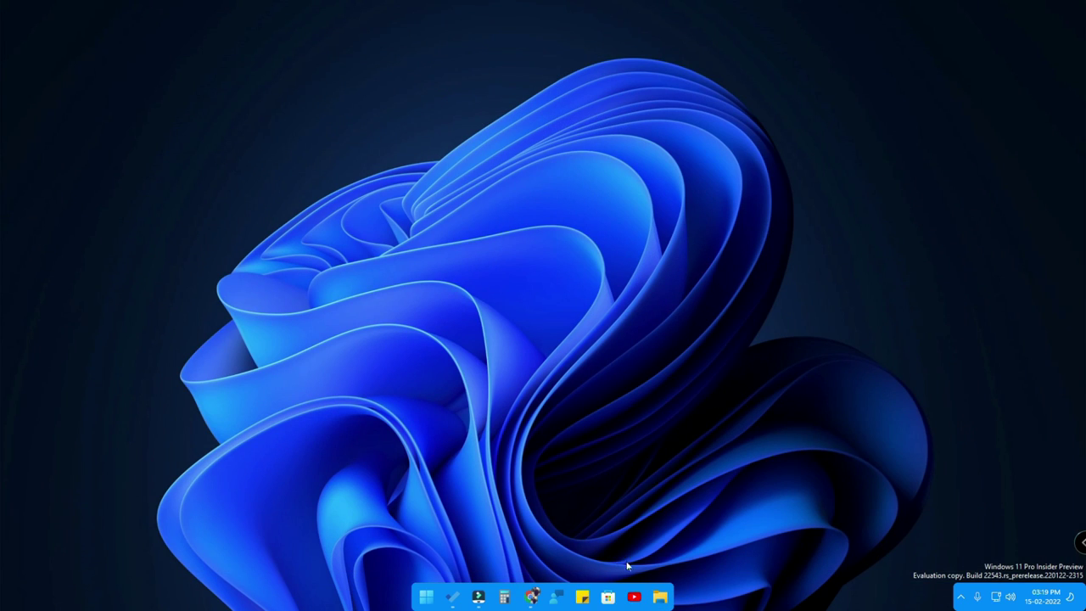
Step: Reopen File Explorer on Quick access, now listing only four folders, and check the See more menu
left_click(660, 598)
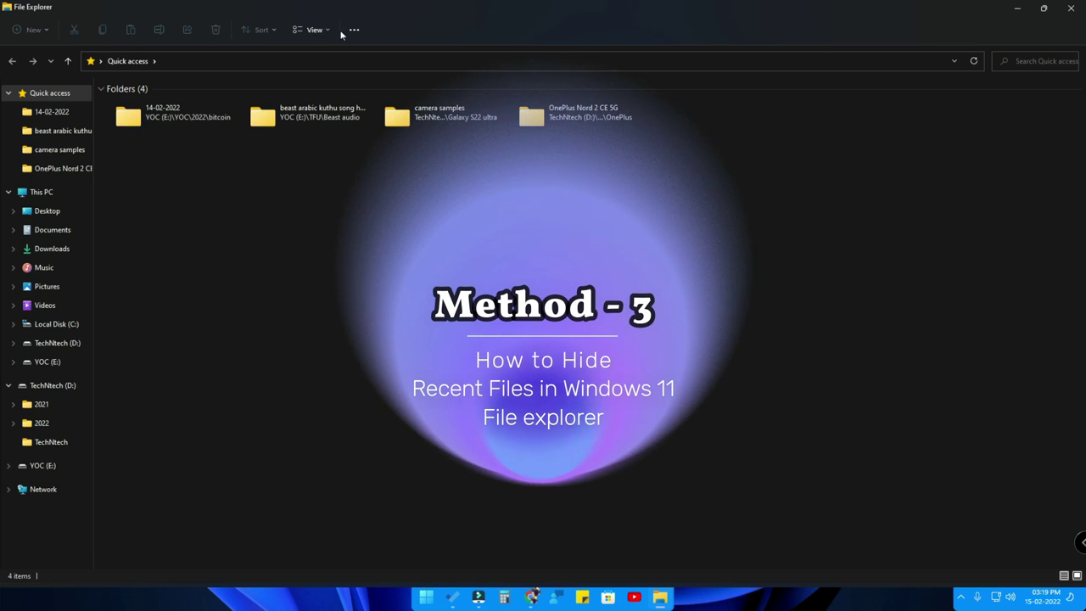
left_click(353, 30)
left_click(310, 151)
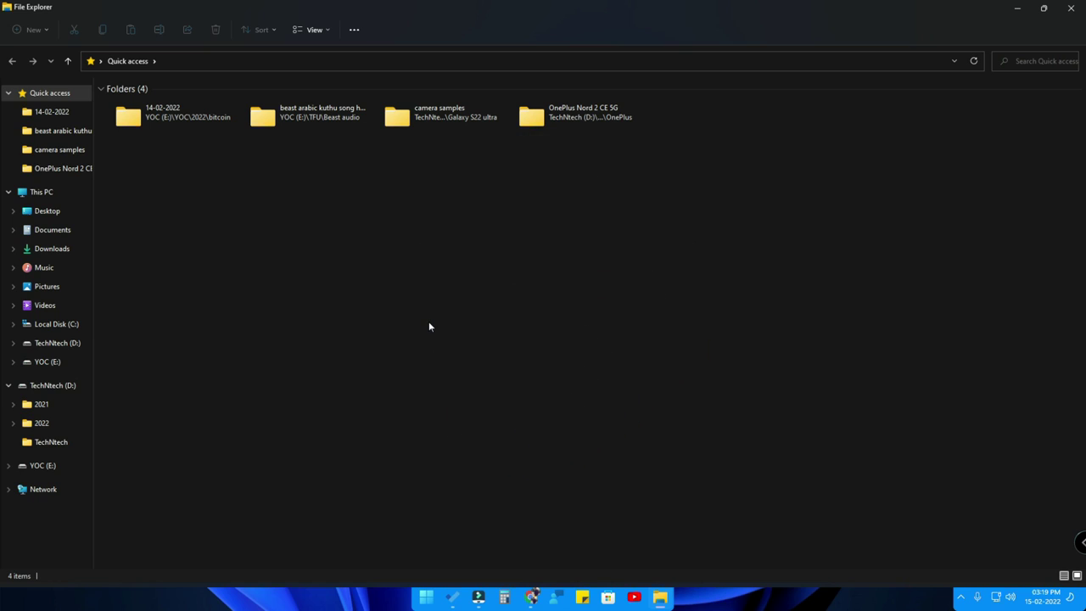
Step: Search 'file' for File Explorer Options and turn off 'Show frequently used folders in Quick access'
left_click(426, 598)
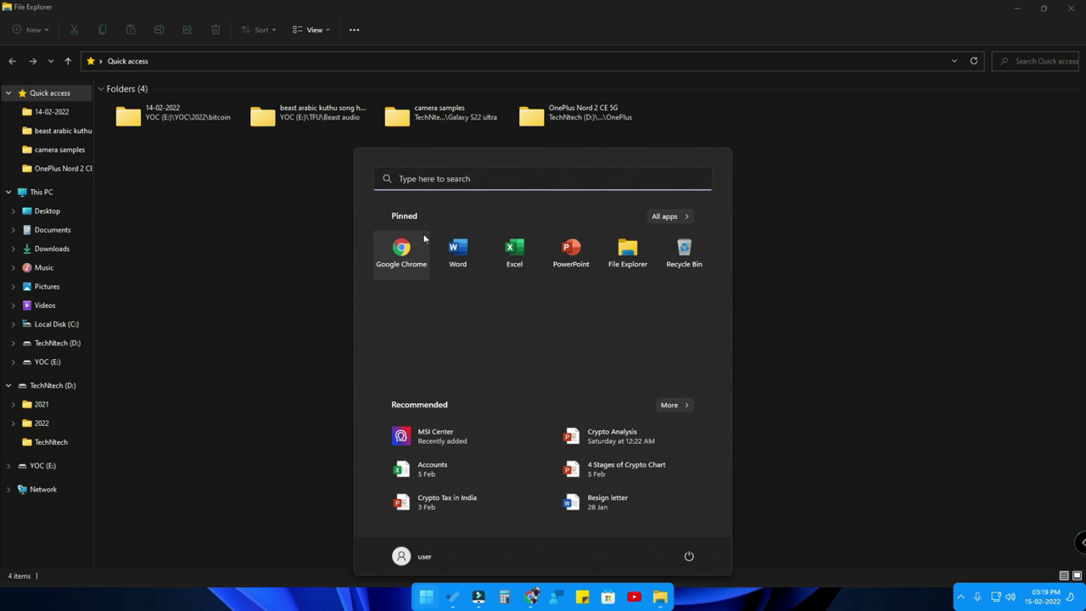
type("file")
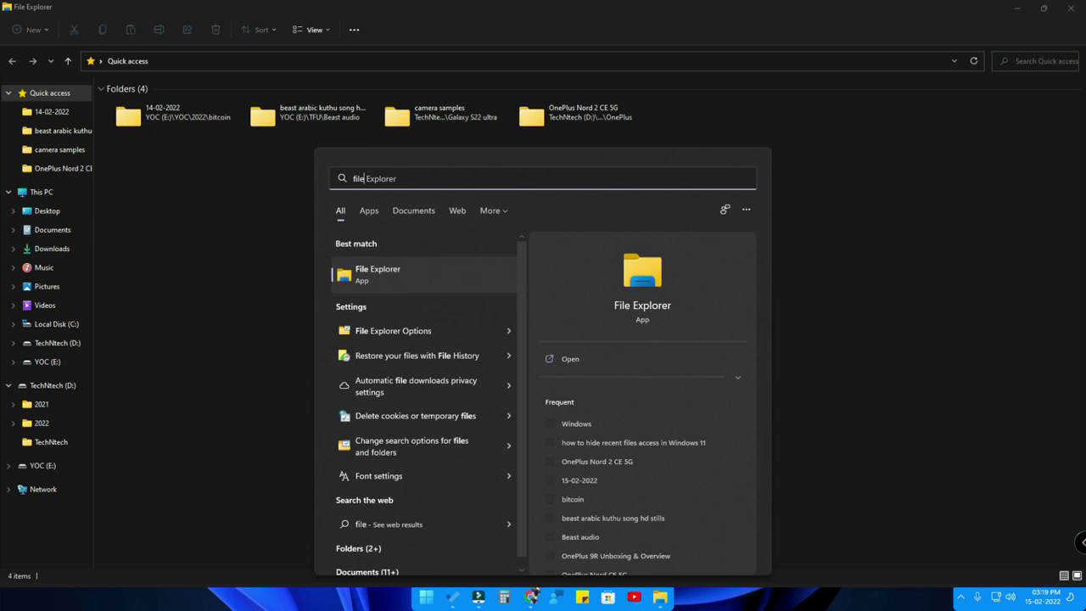
left_click(418, 331)
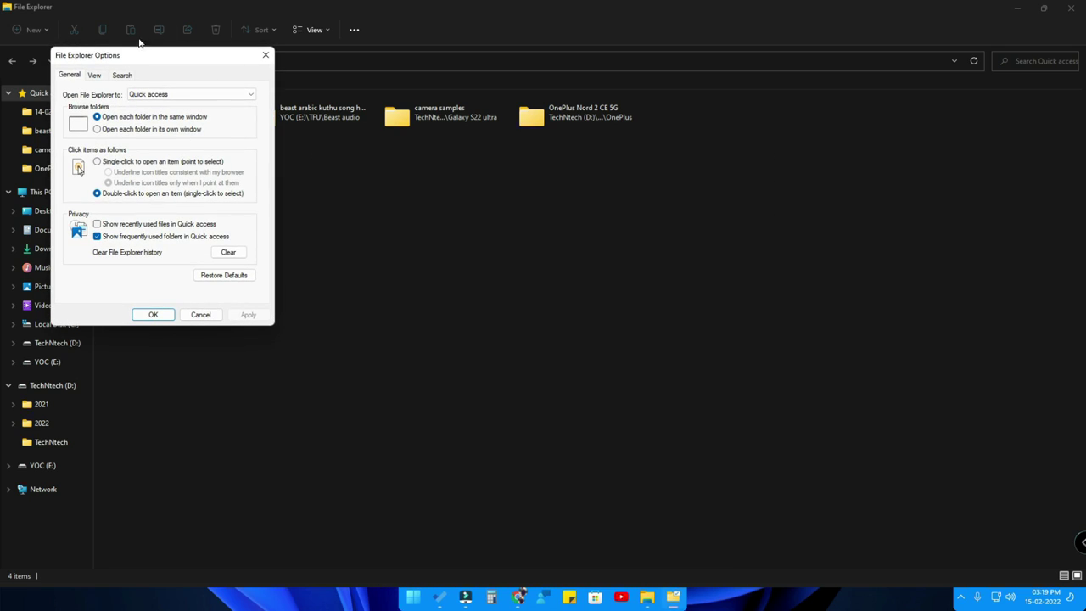
left_click_drag(138, 40, 517, 174)
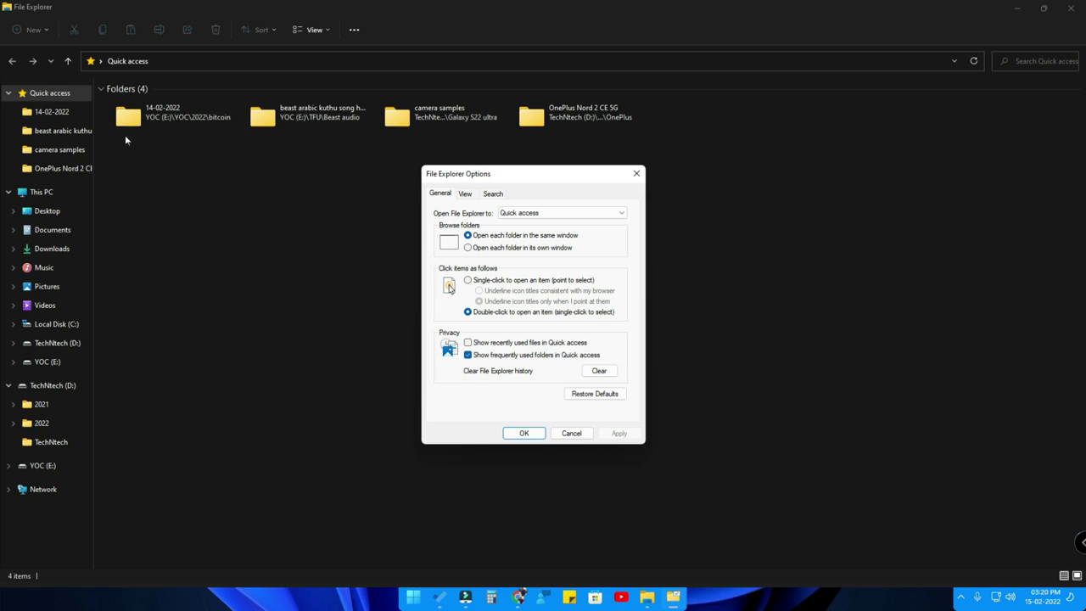
left_click(467, 355)
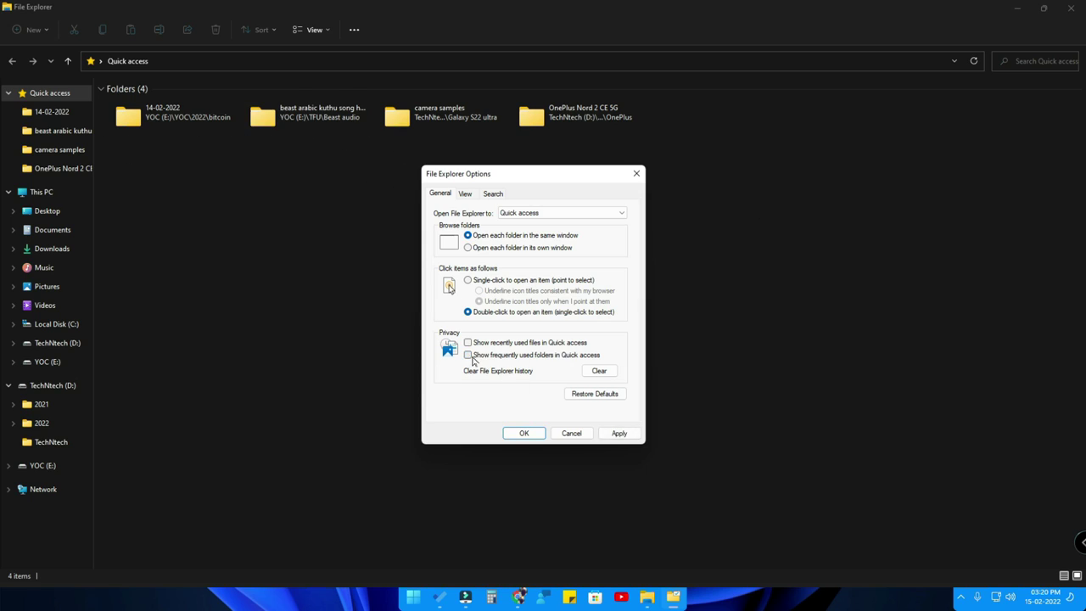
left_click(619, 433)
left_click(522, 437)
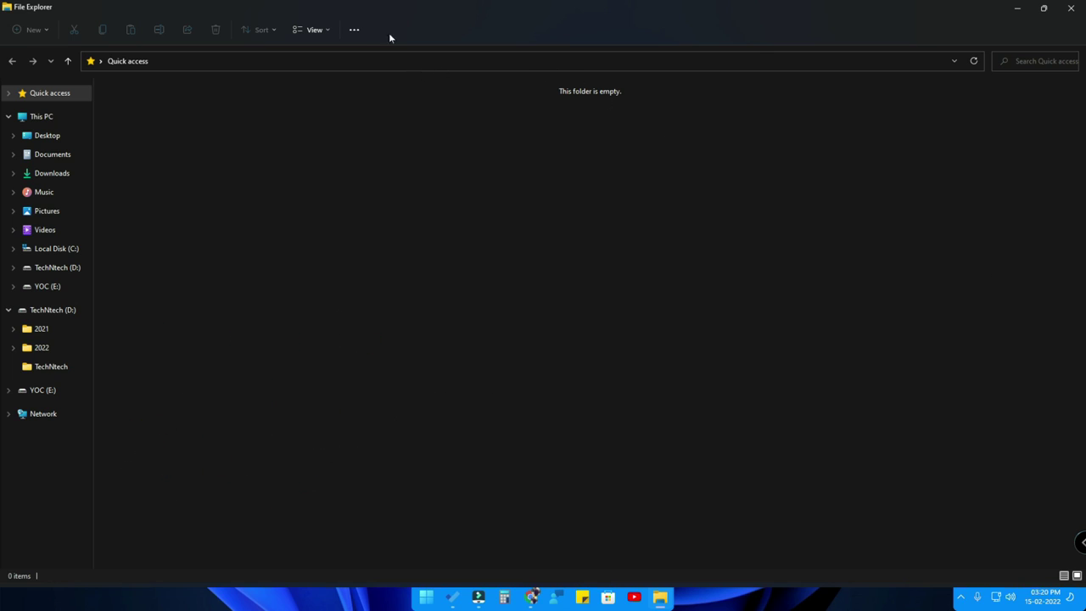
Step: Set 'Open File Explorer to' This PC again in Folder Options and close the window
left_click(354, 29)
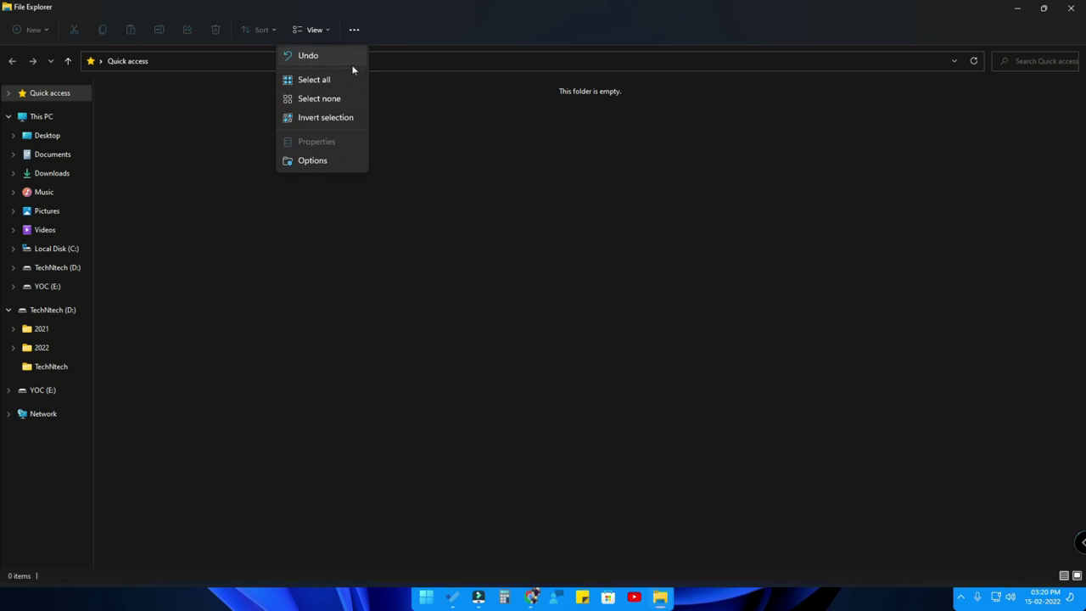
left_click(322, 158)
left_click(153, 138)
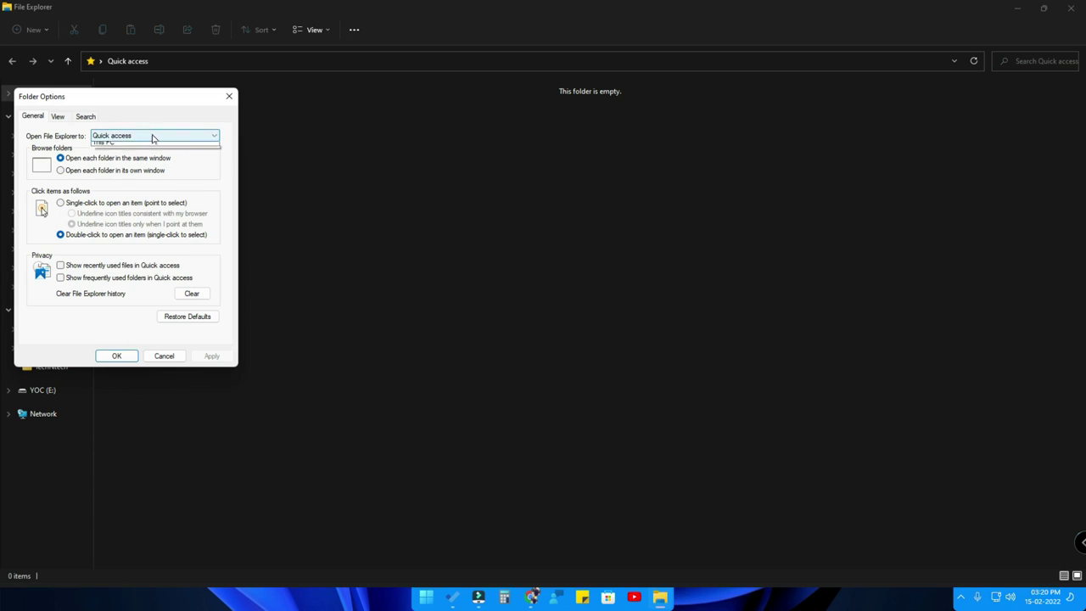
left_click(151, 149)
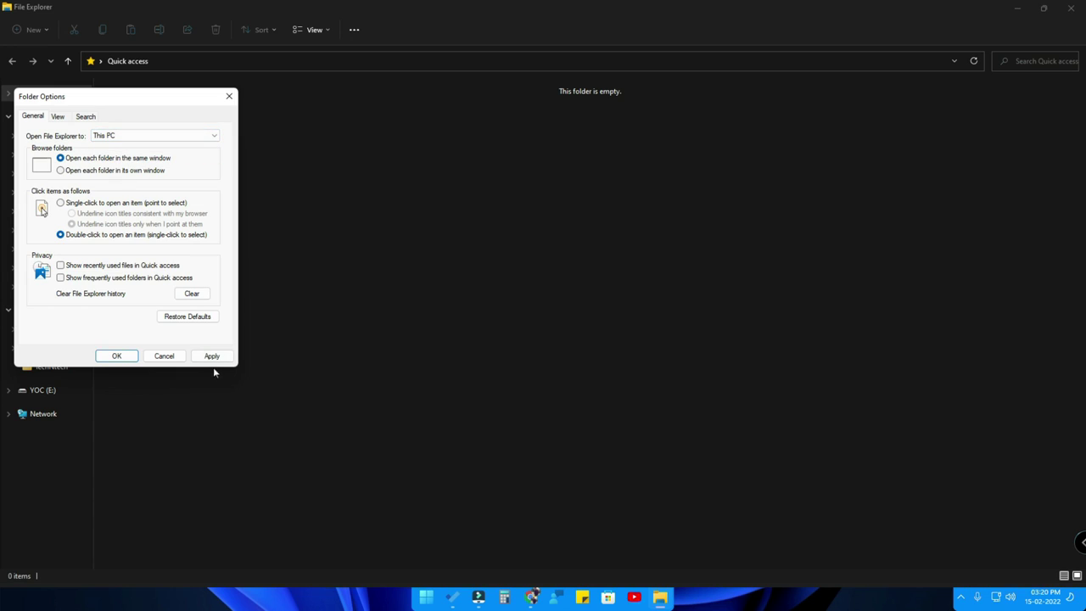
left_click(124, 358)
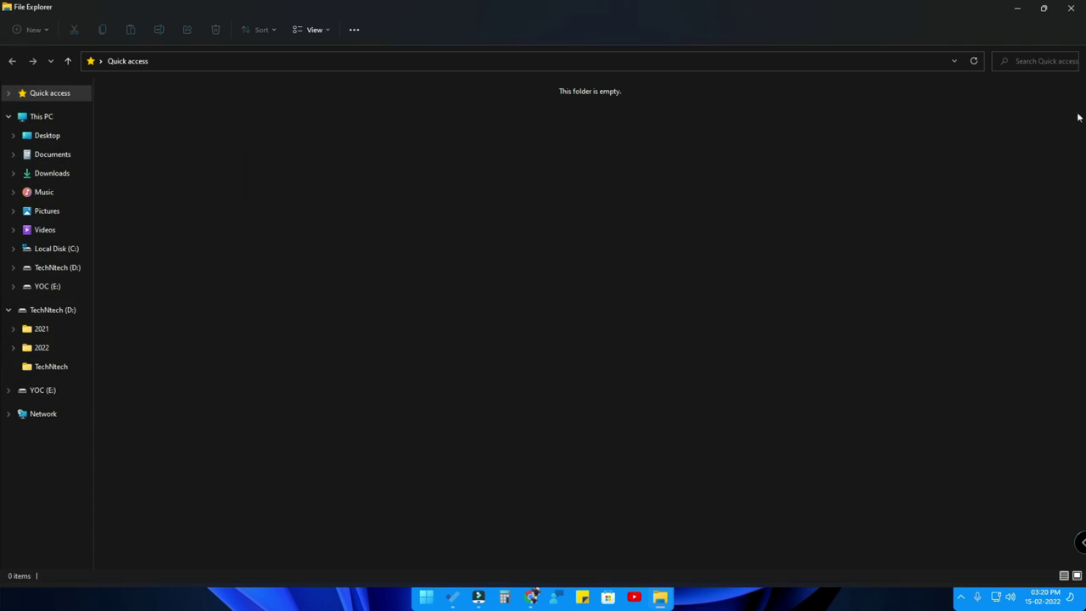
left_click(1073, 8)
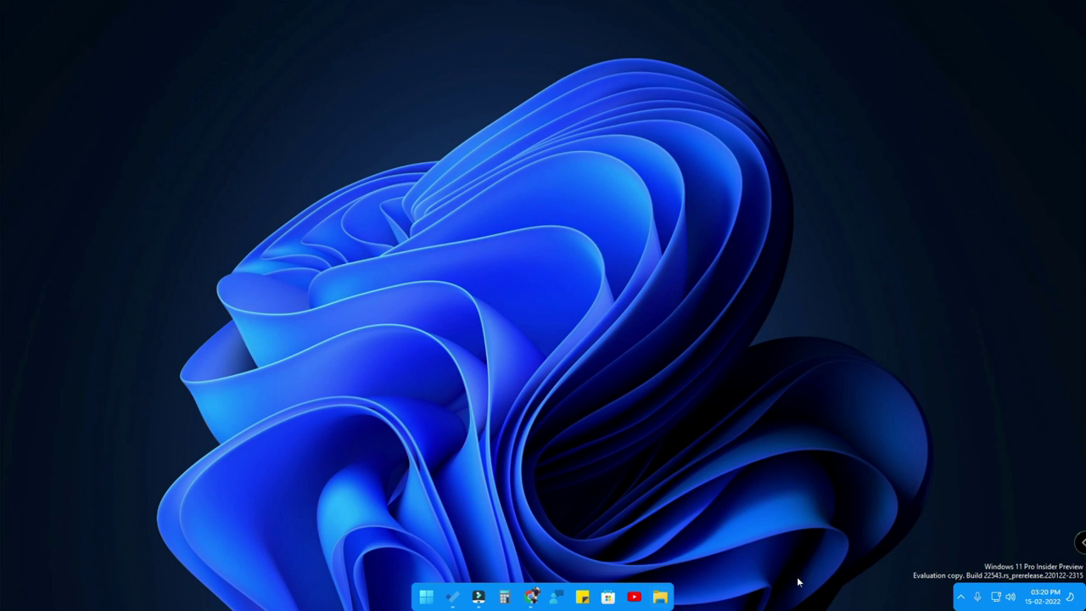
Step: Open File Explorer with Win+E to confirm it starts on This PC, then minimize it
key("super+e")
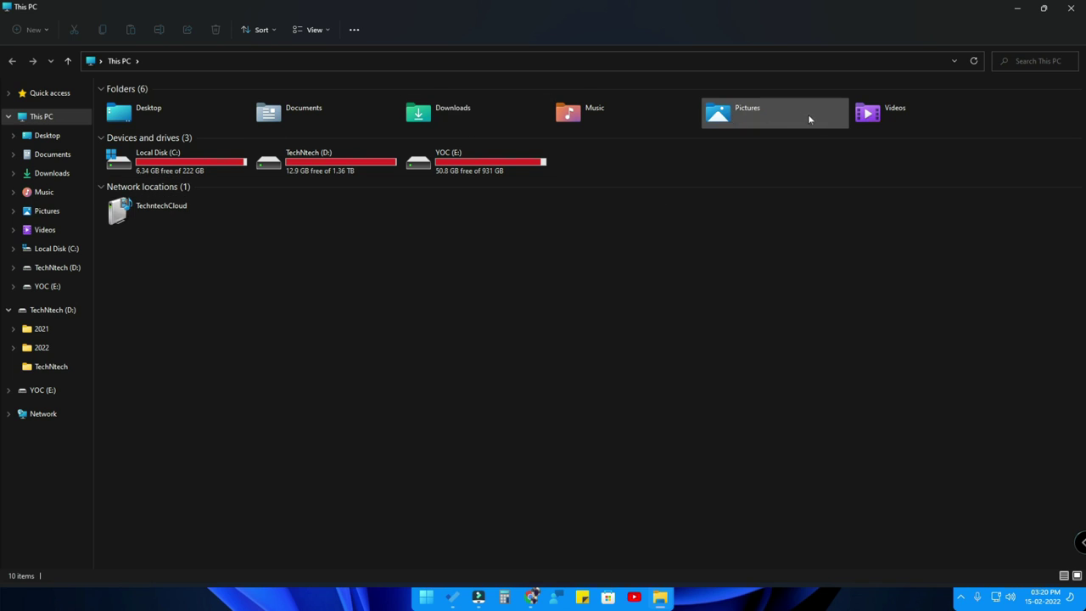
left_click(1016, 8)
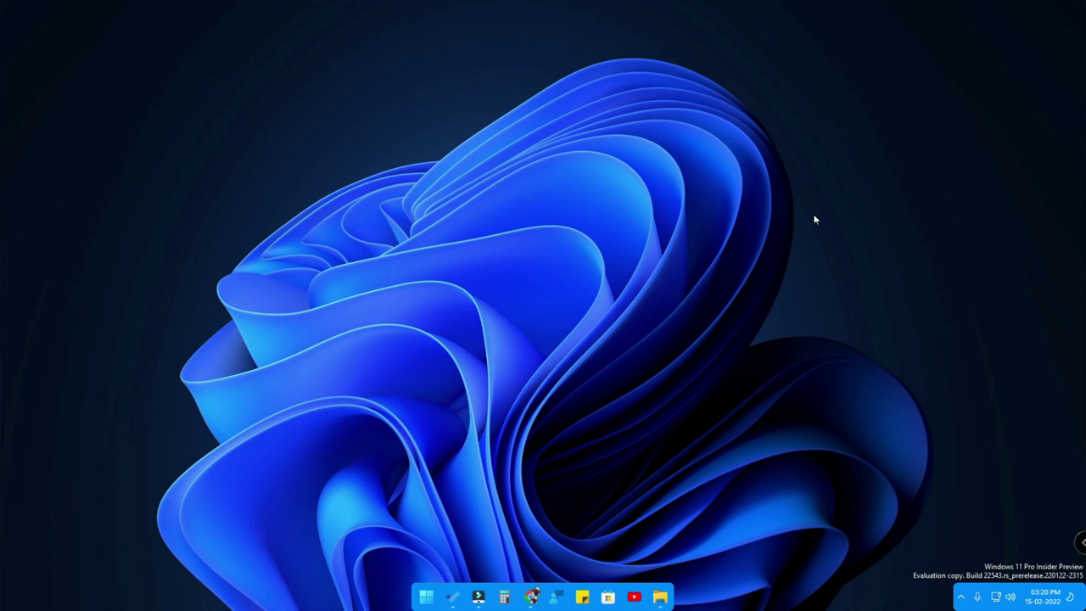